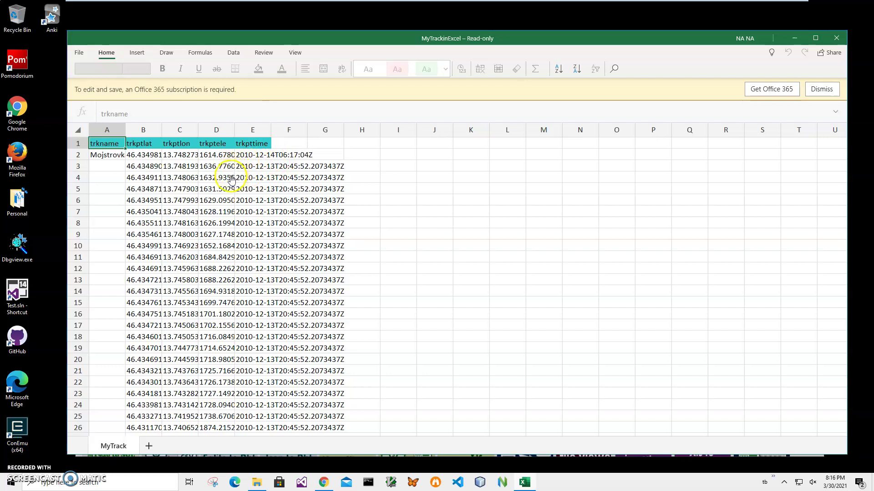
# Examine the column headers and the latitude, longitude, elevation and time values of the first two track points in the MyTrack sheet.
pyautogui.click(145, 173)
pyautogui.click(184, 166)
pyautogui.click(225, 167)
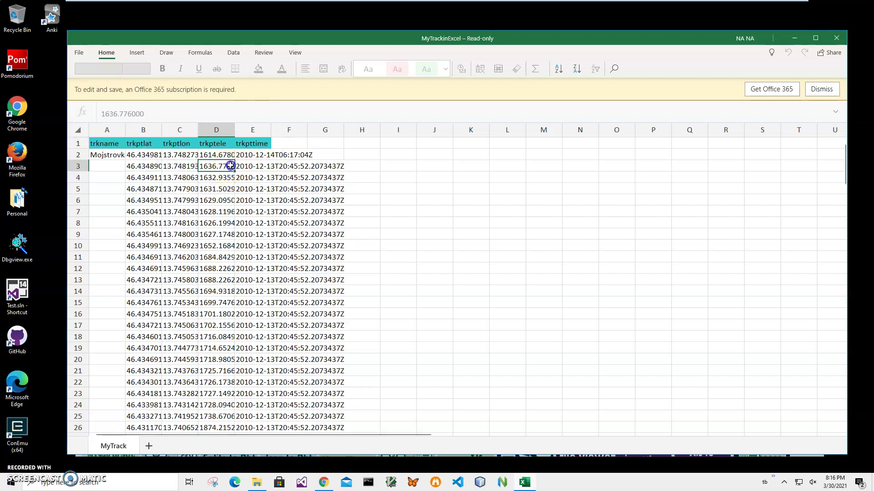
pyautogui.click(265, 165)
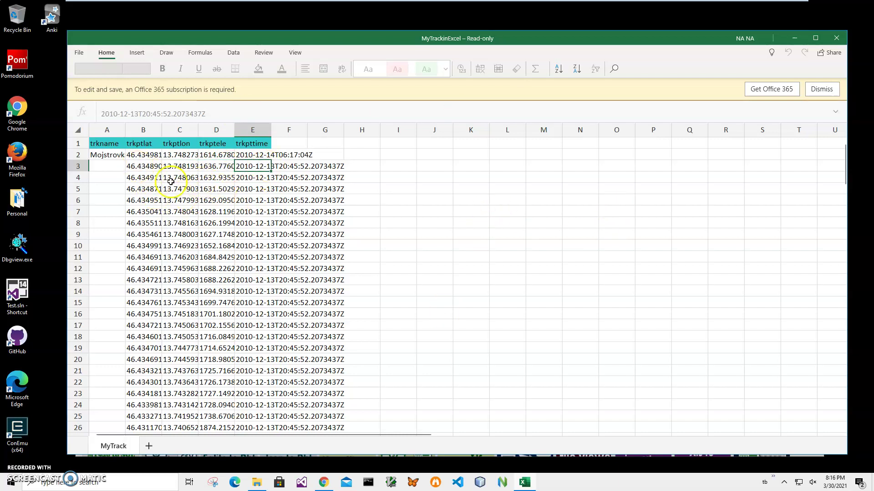
pyautogui.click(150, 163)
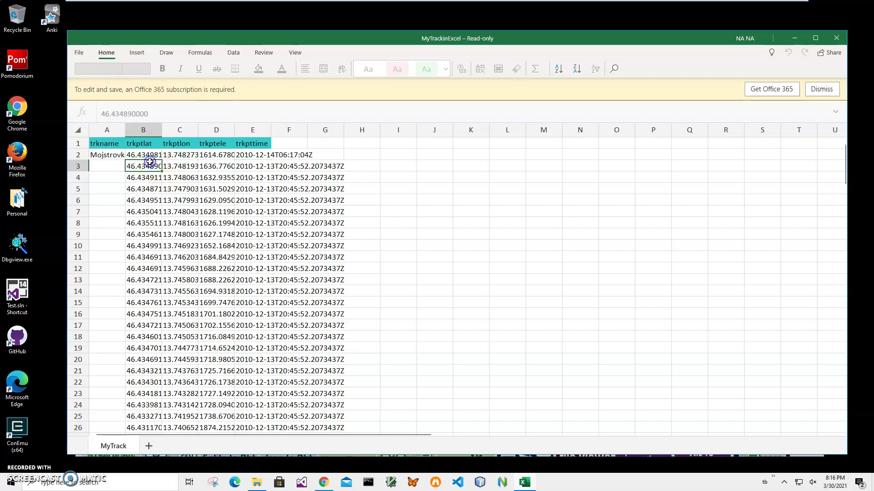
pyautogui.click(107, 157)
pyautogui.click(148, 159)
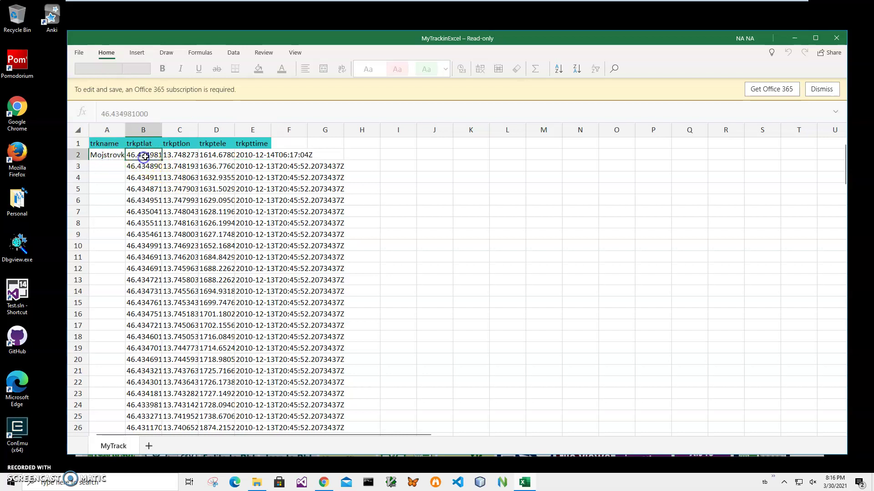
pyautogui.click(179, 155)
pyautogui.click(219, 155)
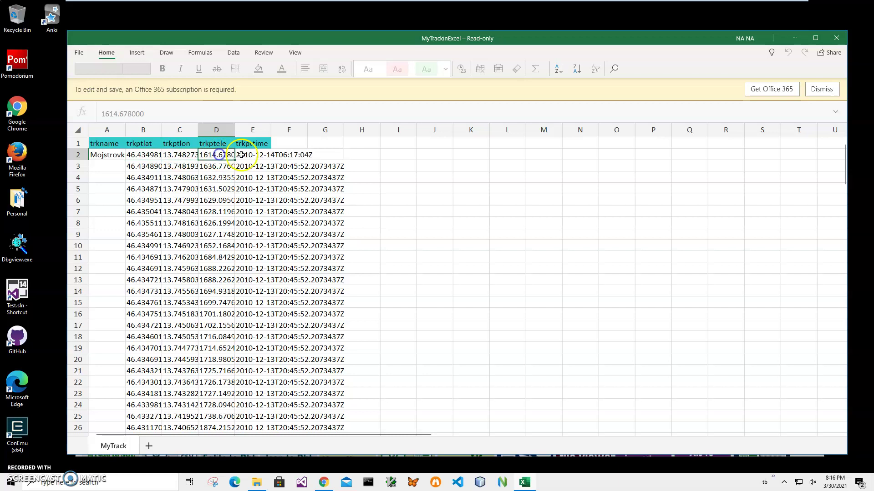
pyautogui.click(249, 155)
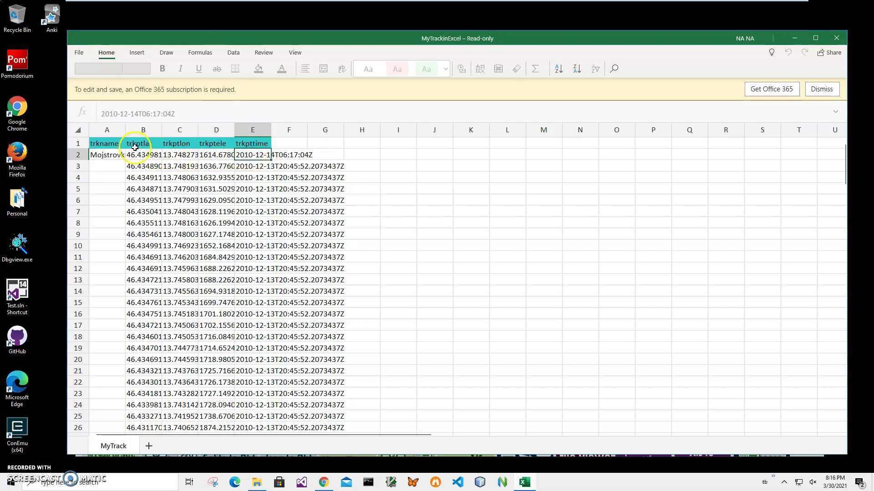
pyautogui.moveTo(106, 143); pyautogui.dragTo(256, 145)
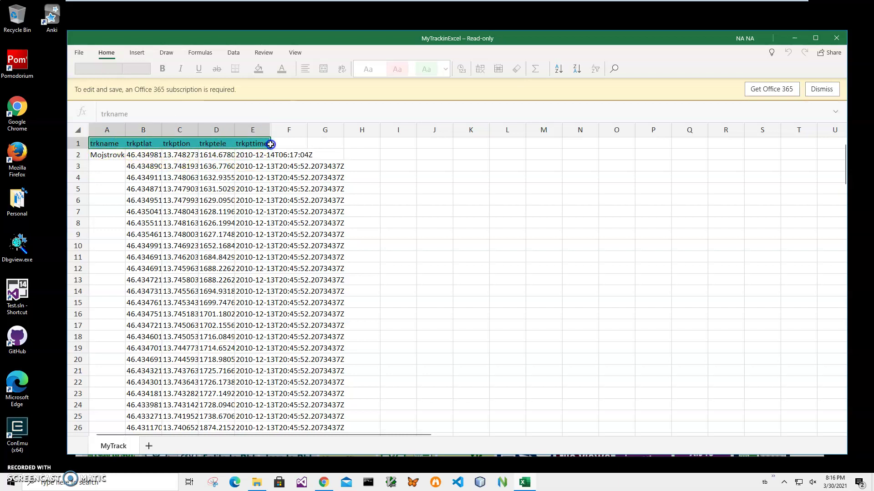
pyautogui.click(193, 145)
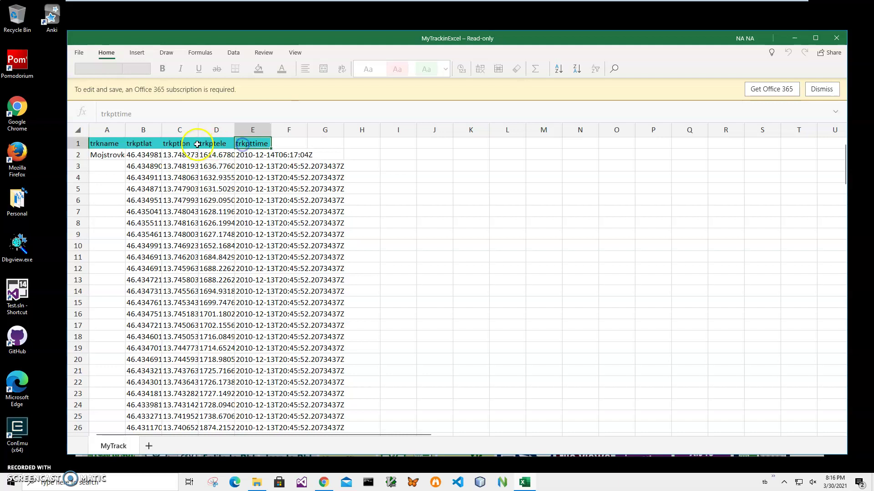
# Examine the latitude, longitude, elevation and time values of track points further down the MyTrack sheet.
pyautogui.click(146, 167)
pyautogui.scroll(-6, 156, 278)
pyautogui.scroll(6, 157, 276)
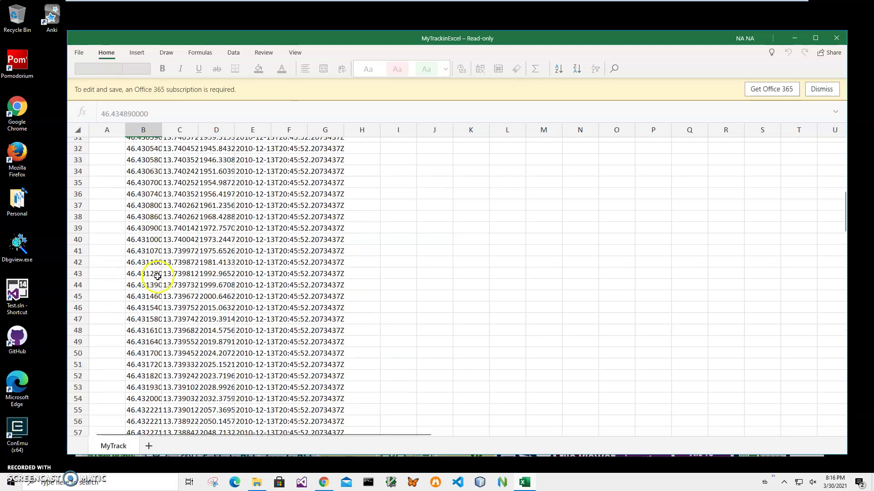
pyautogui.click(155, 245)
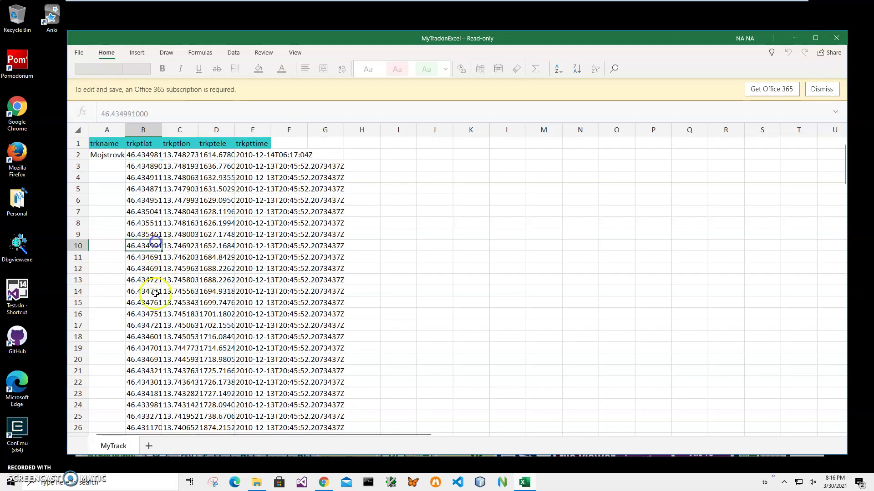
pyautogui.click(155, 303)
pyautogui.click(155, 337)
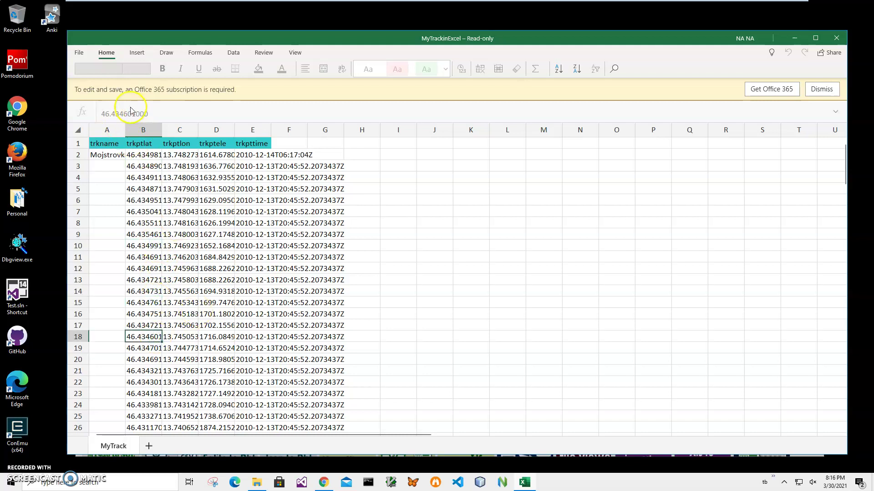
pyautogui.click(181, 351)
pyautogui.click(182, 371)
pyautogui.click(194, 403)
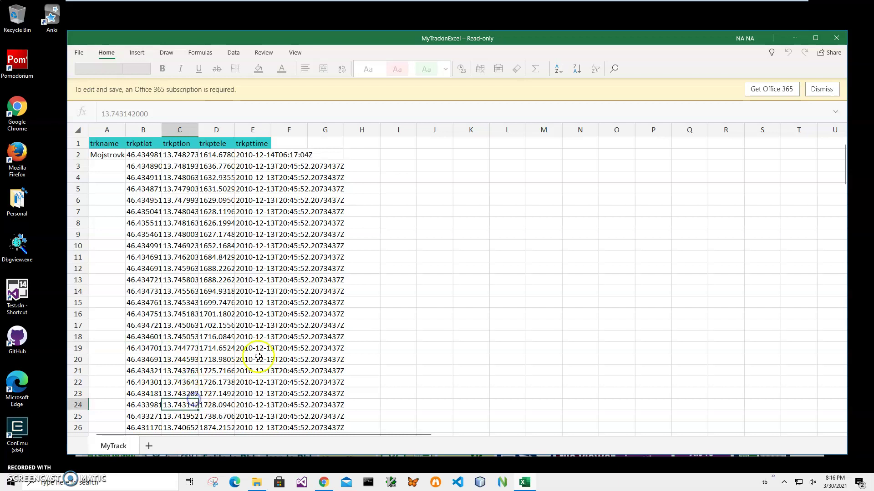
pyautogui.click(227, 370)
pyautogui.click(233, 393)
pyautogui.click(230, 406)
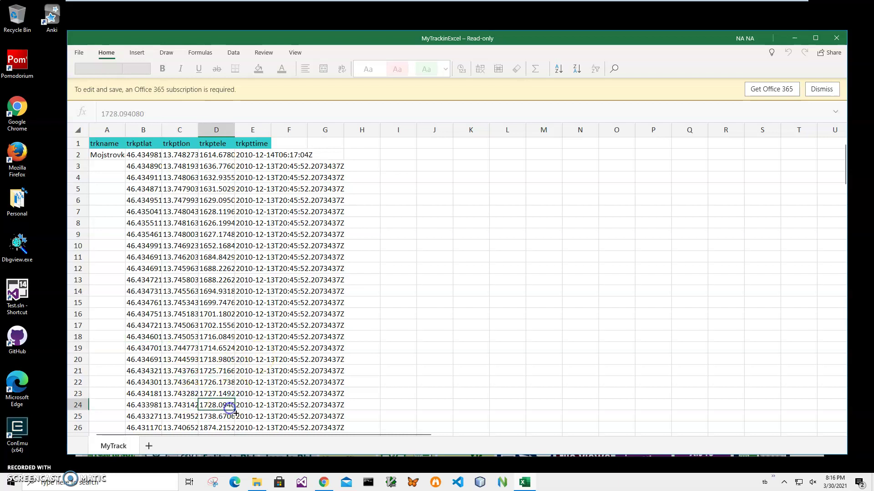
pyautogui.click(251, 405)
pyautogui.click(264, 416)
pyautogui.scroll(-4, 272, 358)
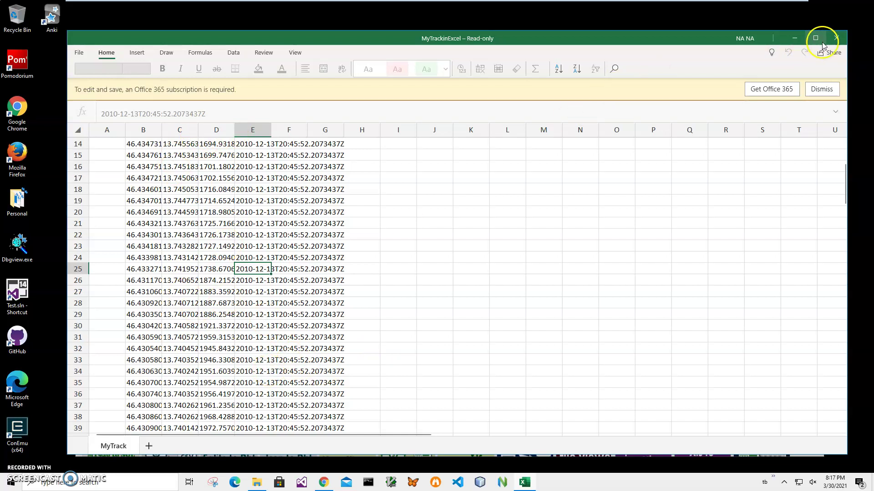
# Close the MyTrackinExcel workbook and search the whiterock software site in Chrome for "excel to gpx".
pyautogui.click(836, 37)
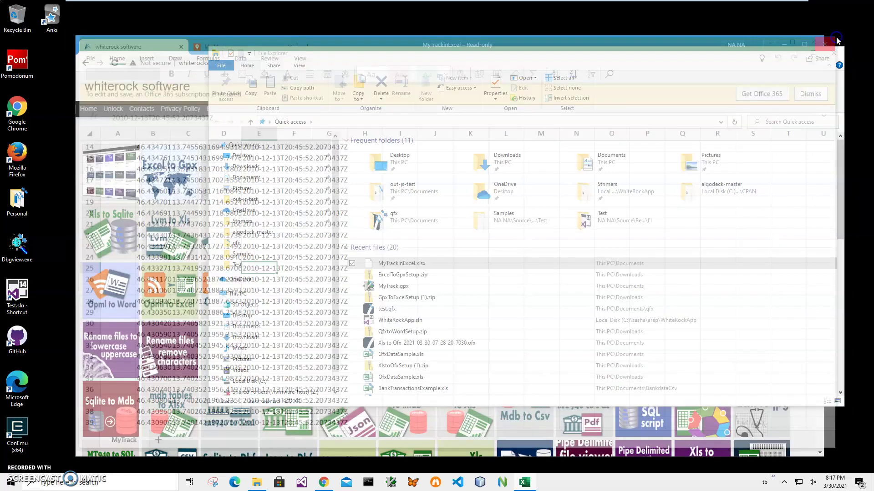
pyautogui.click(573, 41)
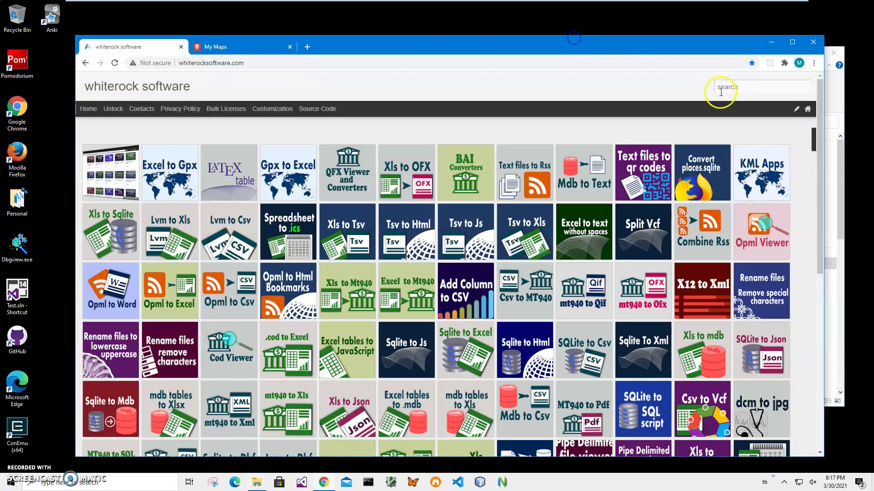
pyautogui.click(723, 86)
pyautogui.write('excel to gpc')
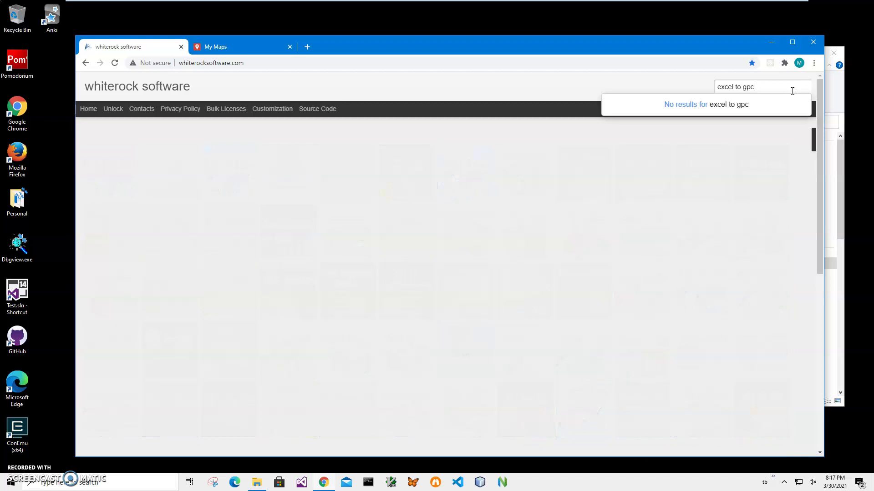
pyautogui.press('BackSpace')
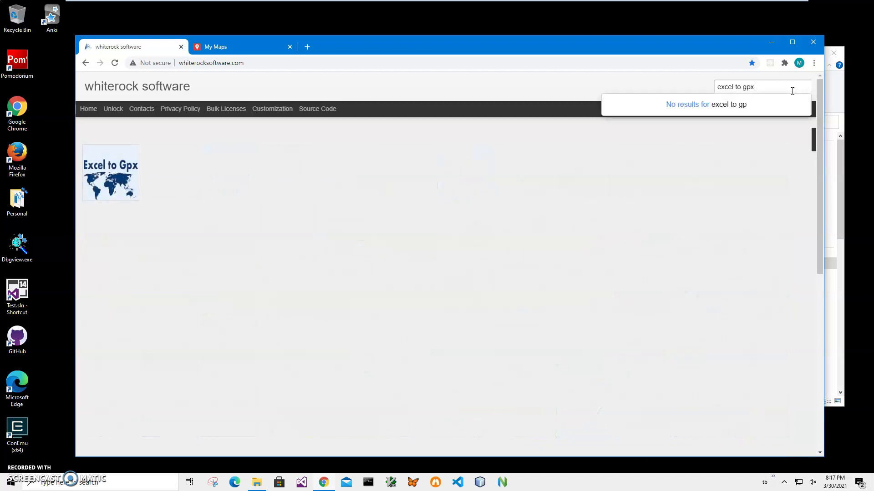
pyautogui.write('x')
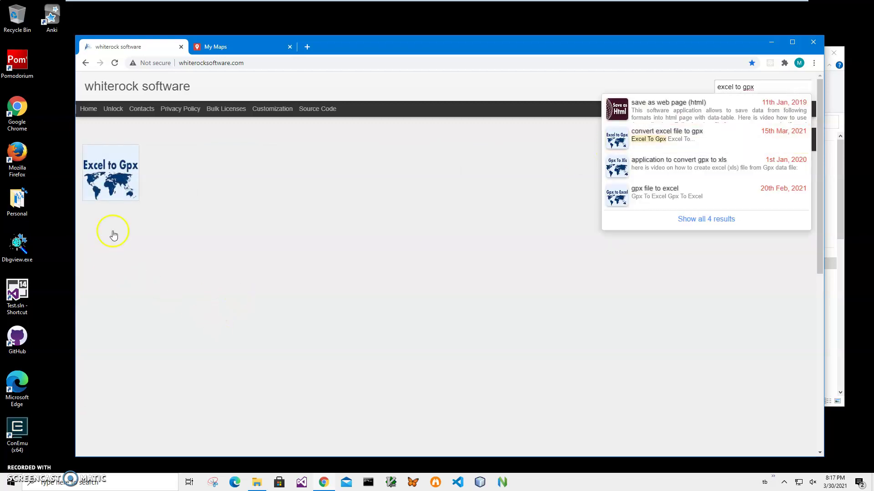
# Download the setup archive from the Excel to Gpx page and open the downloaded zip.
pyautogui.click(118, 176)
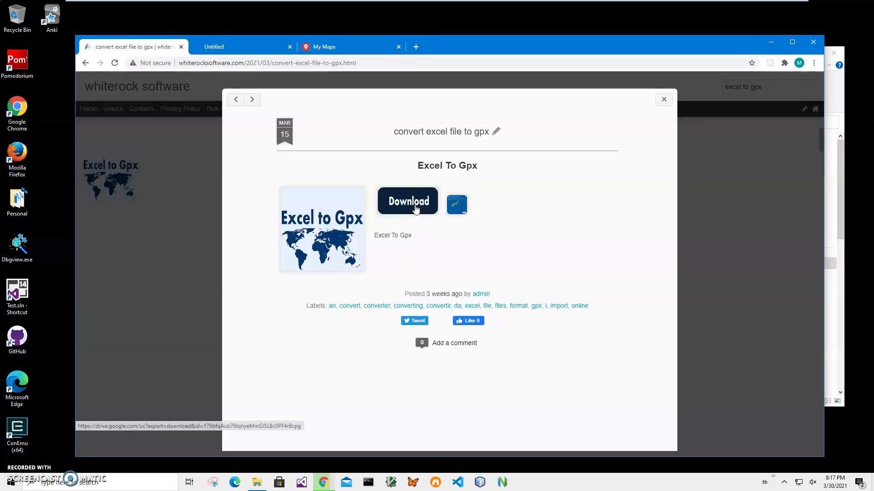
pyautogui.click(404, 207)
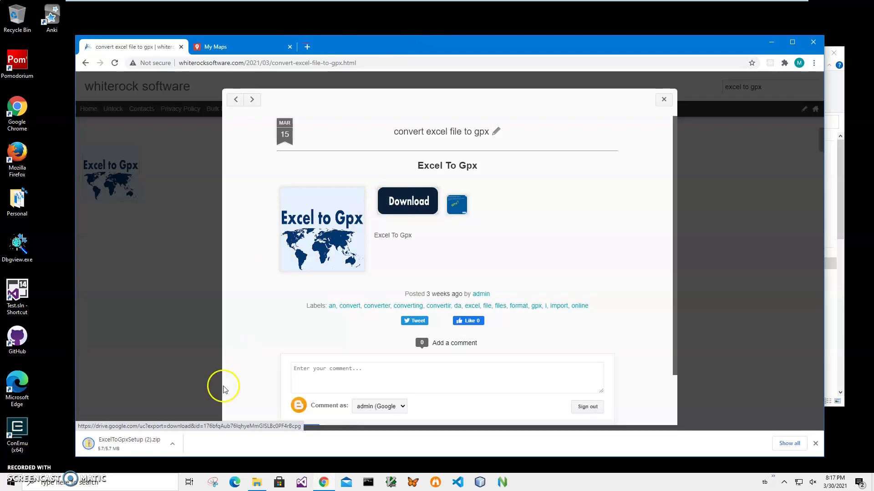
pyautogui.click(134, 450)
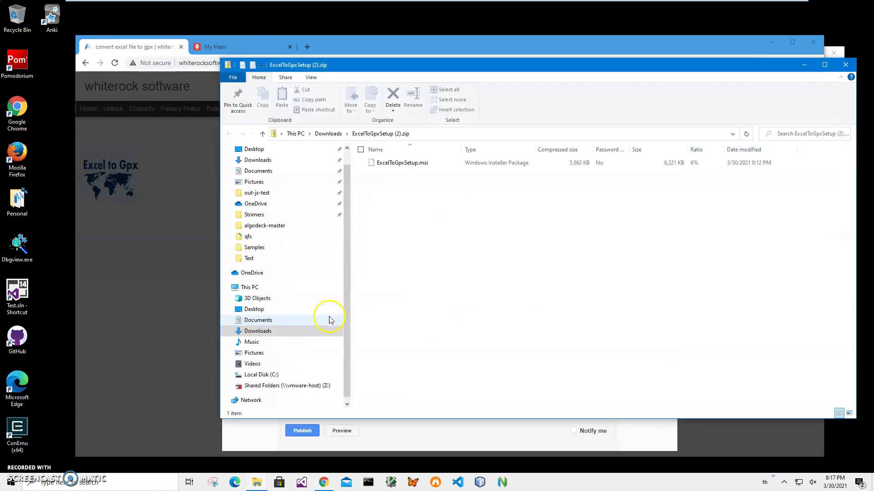
# Launch ExcelToGpxSetup.msi from the archive and allow it to run despite the SmartScreen block.
pyautogui.doubleClick(387, 164)
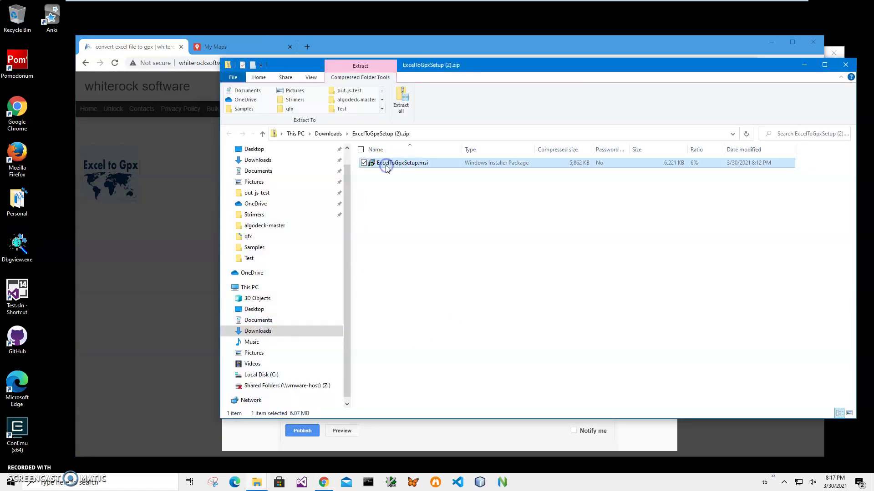
pyautogui.click(415, 171)
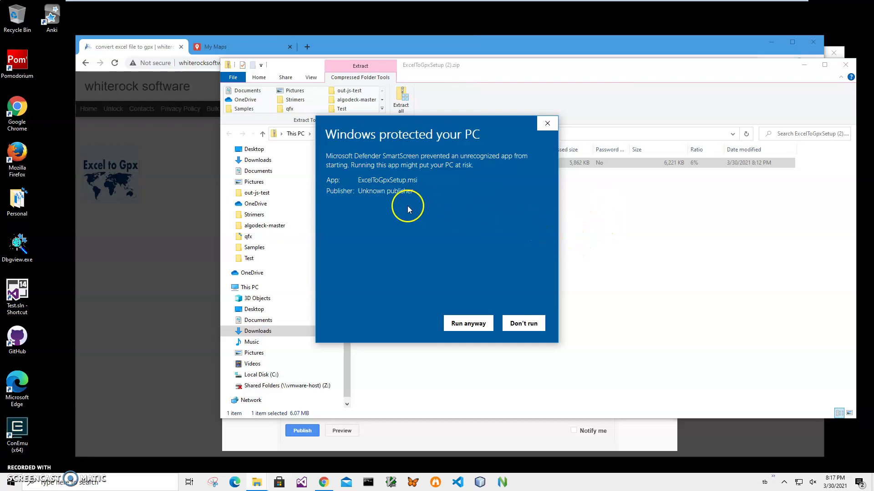
pyautogui.moveTo(408, 208); pyautogui.dragTo(331, 189)
pyautogui.click(362, 204)
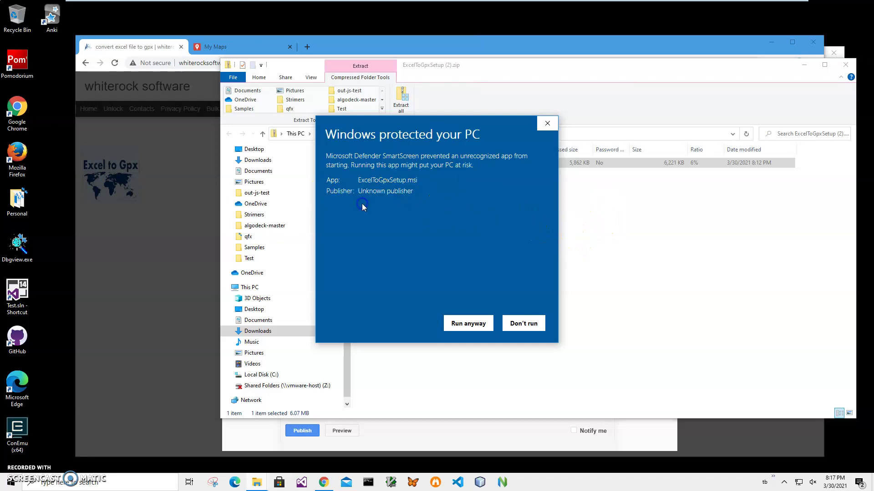
pyautogui.click(448, 321)
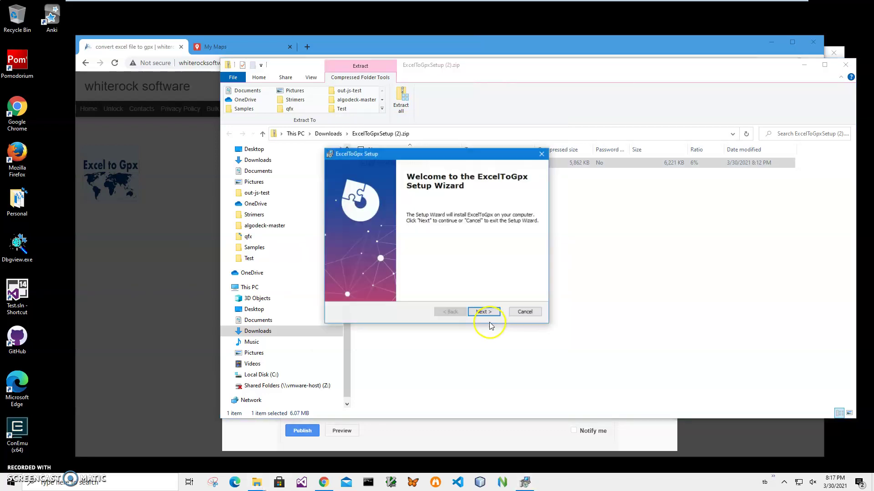
# Install ExcelToGpx through its setup wizard, allowing the installer to make changes to the device.
pyautogui.click(484, 312)
pyautogui.click(484, 312)
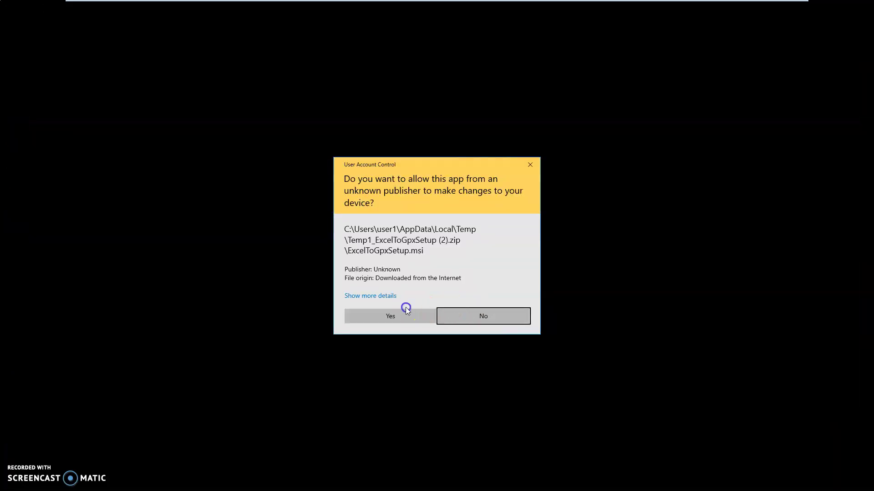
pyautogui.click(404, 312)
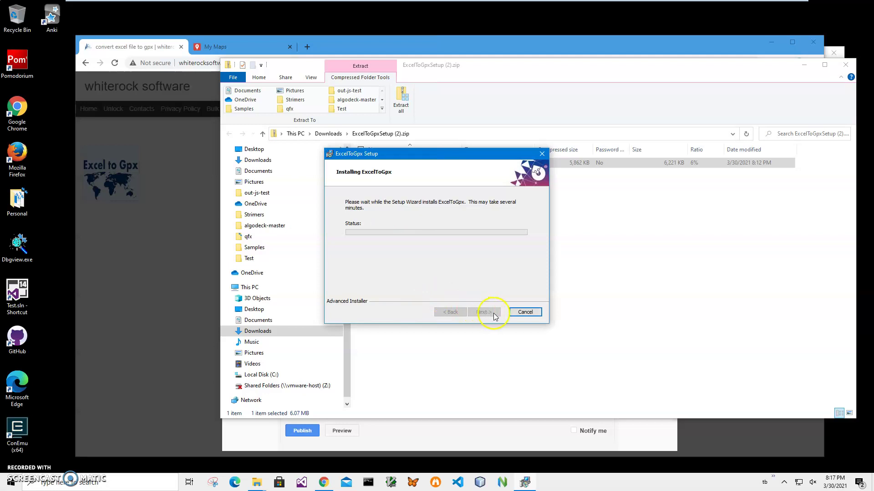
pyautogui.click(494, 313)
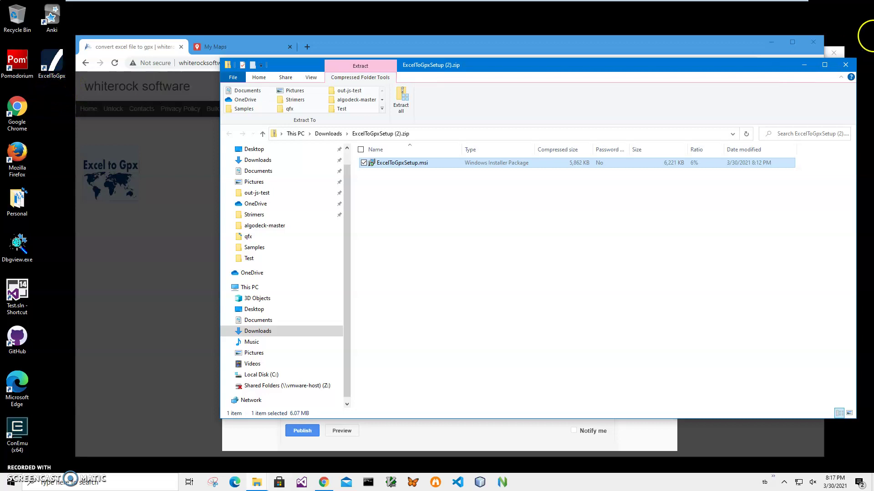
# Clear the archive, browser and File Explorer windows off the desktop and launch the ExcelToGpx application.
pyautogui.click(845, 65)
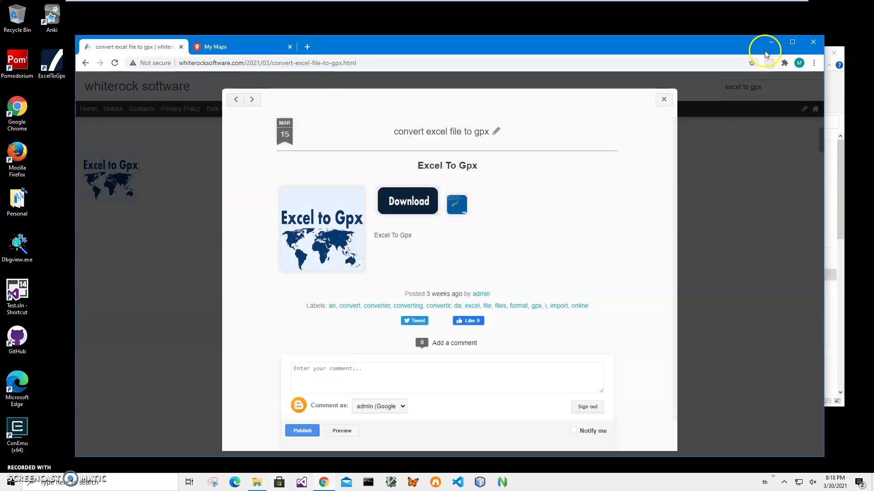
pyautogui.click(772, 44)
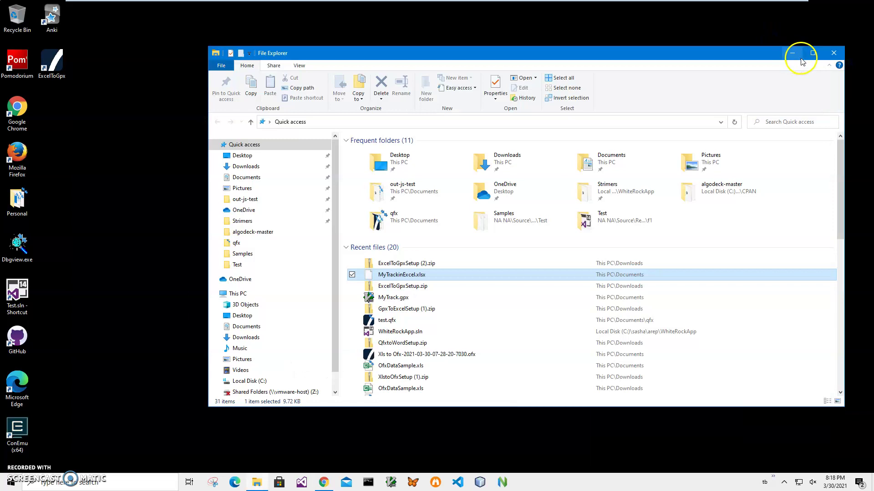
pyautogui.click(793, 56)
pyautogui.doubleClick(52, 60)
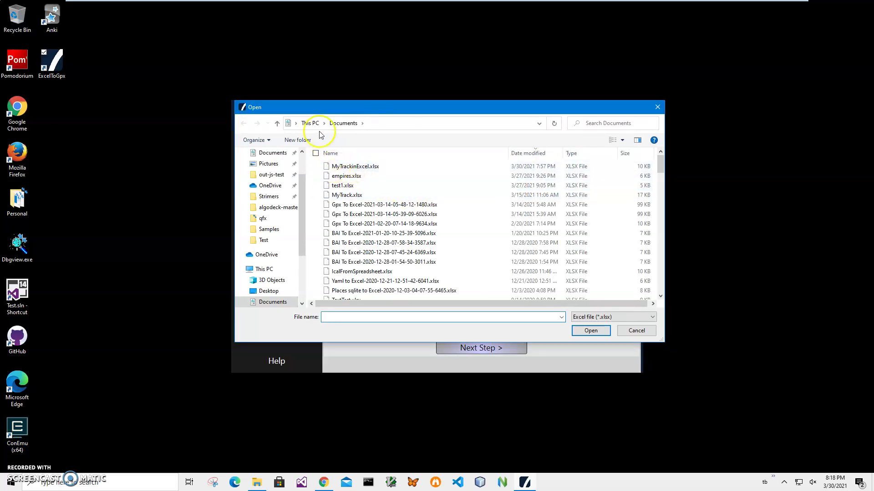
# Load MyTrackinExcel.xlsx from Documents as the input Excel file and proceed to the conversion options.
pyautogui.click(343, 166)
pyautogui.doubleClick(351, 167)
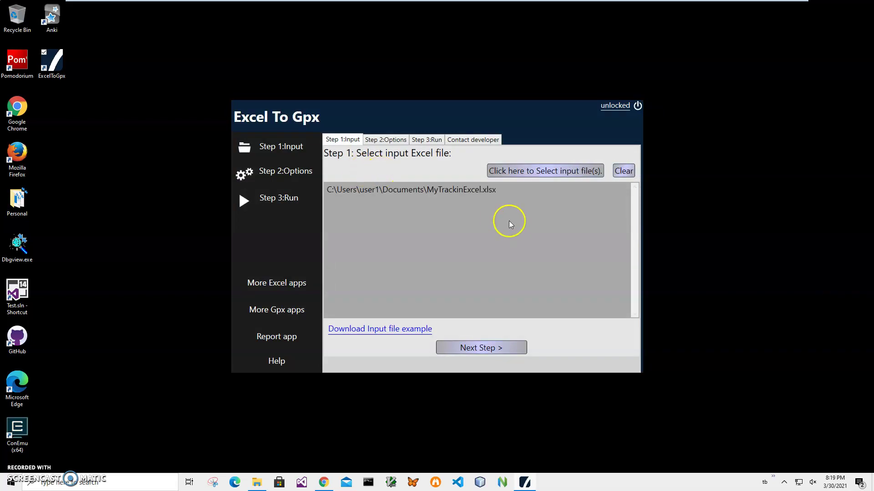
pyautogui.click(507, 350)
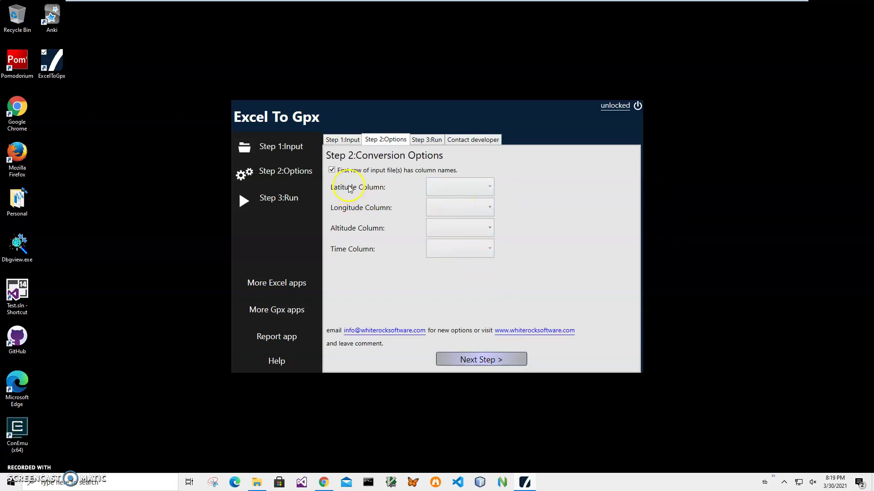
# Map latitude to trkptlat, longitude to trkptlon, altitude to trkptele and time to trkpttime, and proceed to the run stage.
pyautogui.click(448, 190)
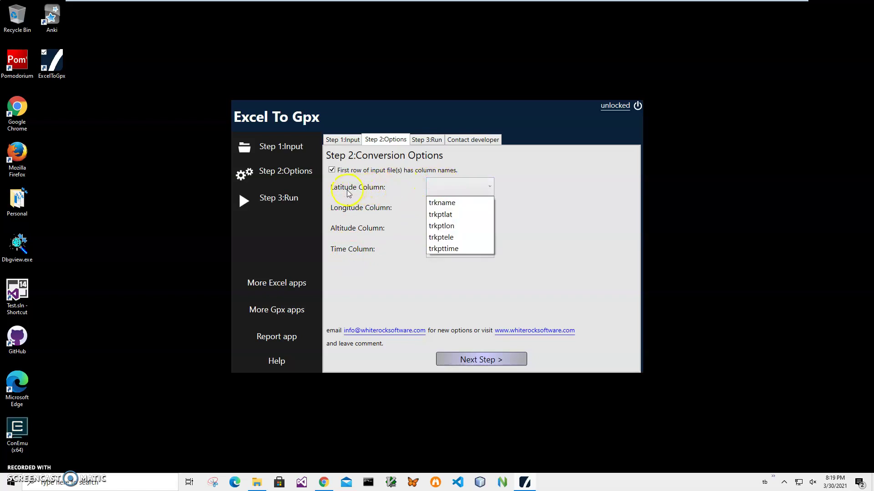
pyautogui.click(449, 219)
pyautogui.click(448, 210)
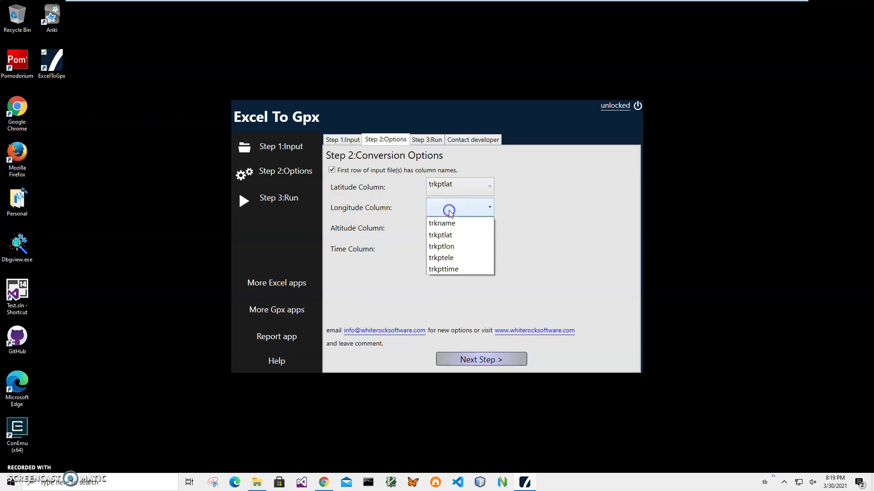
pyautogui.click(451, 246)
pyautogui.click(453, 228)
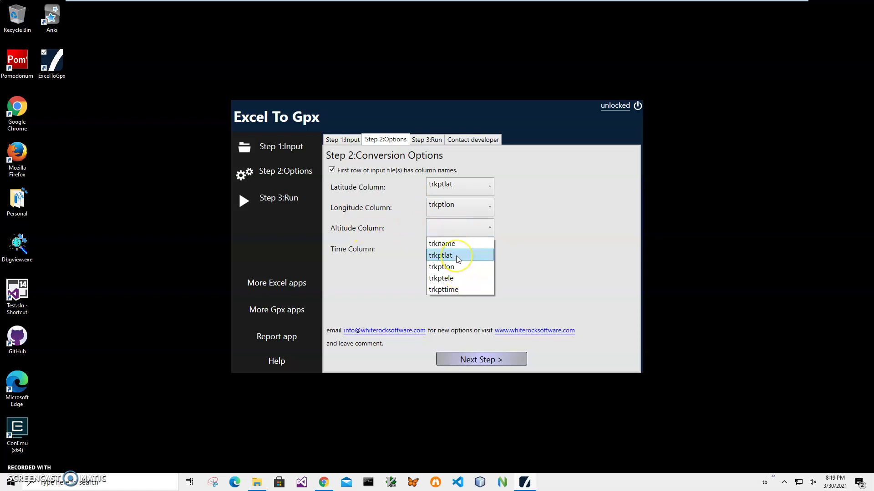
pyautogui.moveTo(457, 262); pyautogui.dragTo(462, 279)
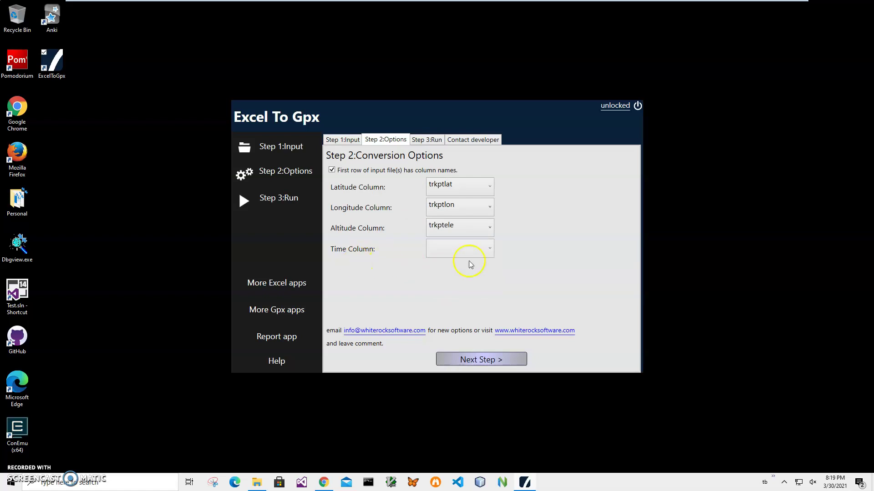
pyautogui.click(459, 255)
pyautogui.click(464, 311)
pyautogui.click(499, 364)
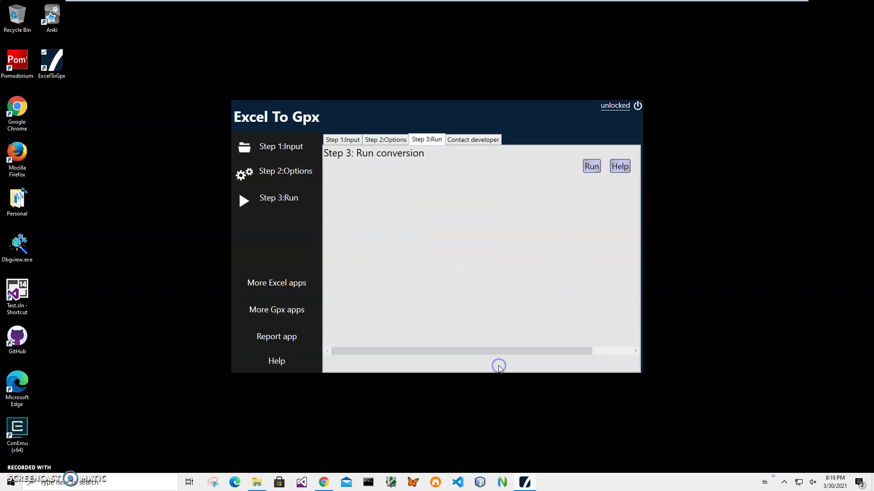
# Run the conversion and save the output in Documents as MyTrack1.gpx.
pyautogui.click(591, 167)
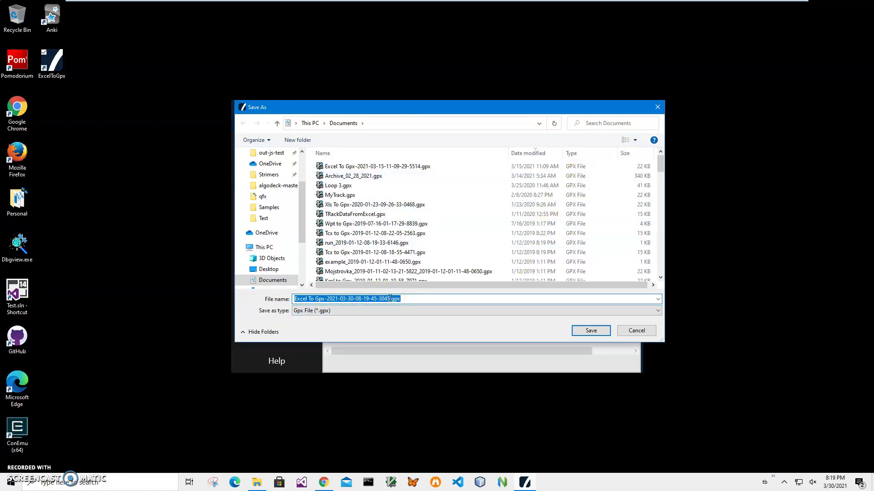
pyautogui.click(410, 299)
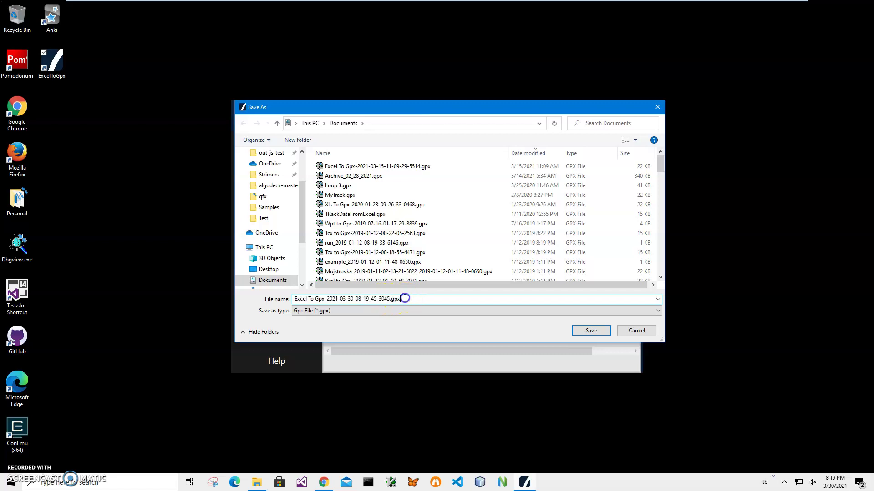
pyautogui.moveTo(412, 298); pyautogui.dragTo(267, 301)
pyautogui.click(348, 301)
pyautogui.moveTo(389, 298); pyautogui.dragTo(241, 300)
pyautogui.write('MyTrack1')
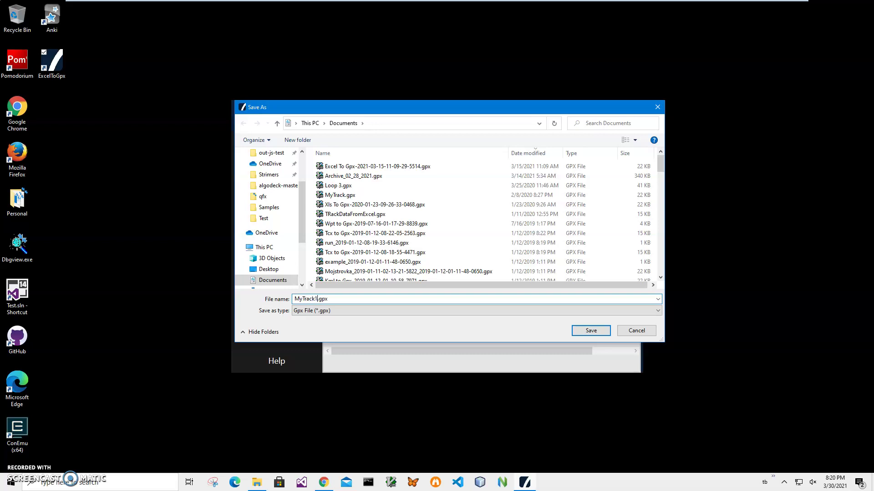
pyautogui.press('Return')
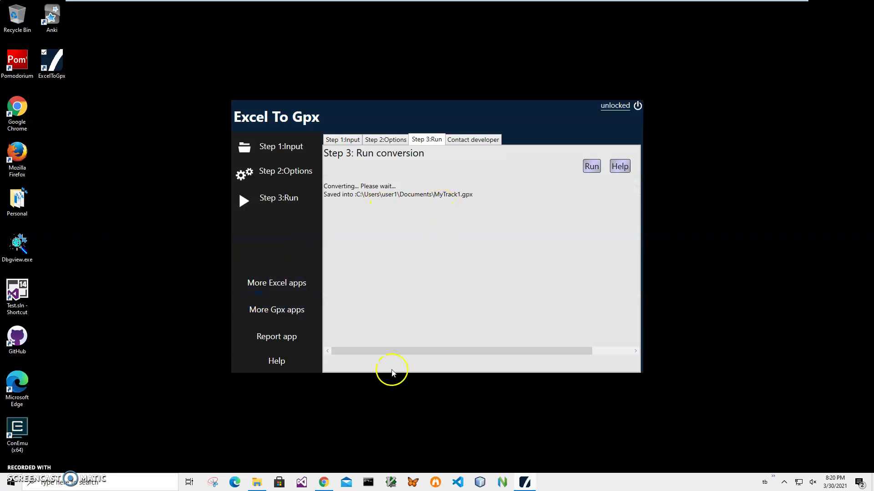
# Switch to Google My Maps in Chrome and create a new map.
pyautogui.moveTo(324, 482)
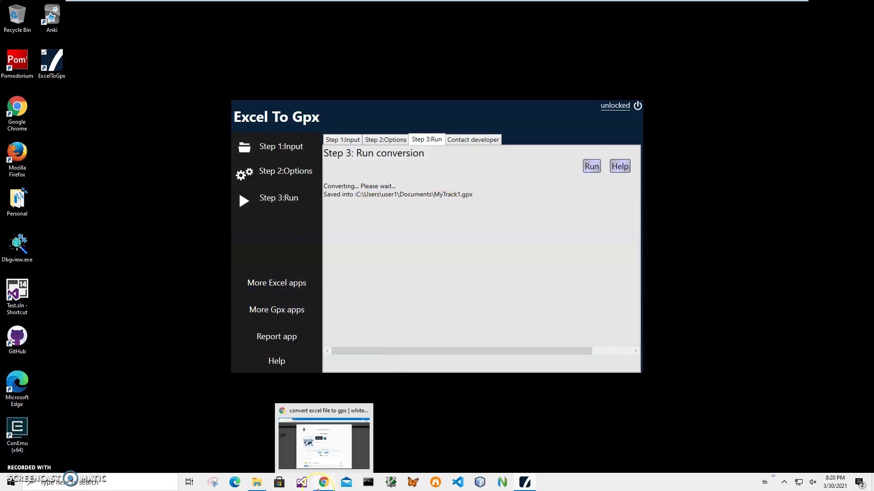
pyautogui.click(318, 487)
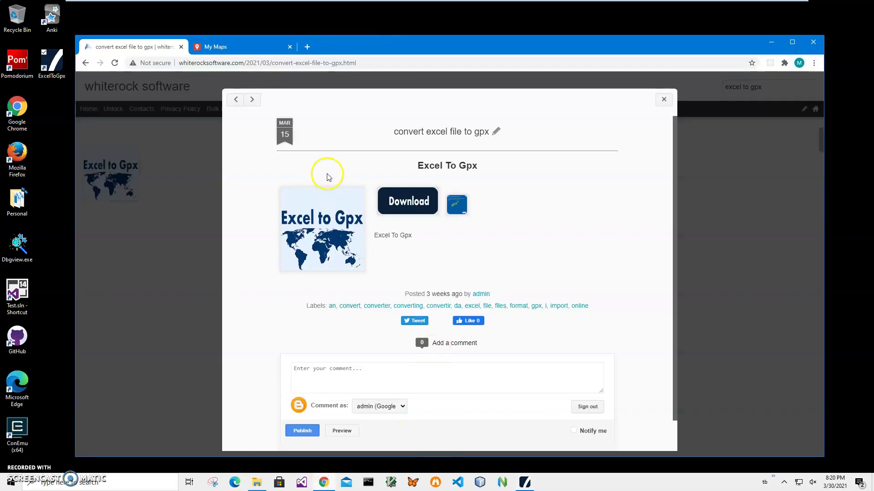
pyautogui.click(214, 47)
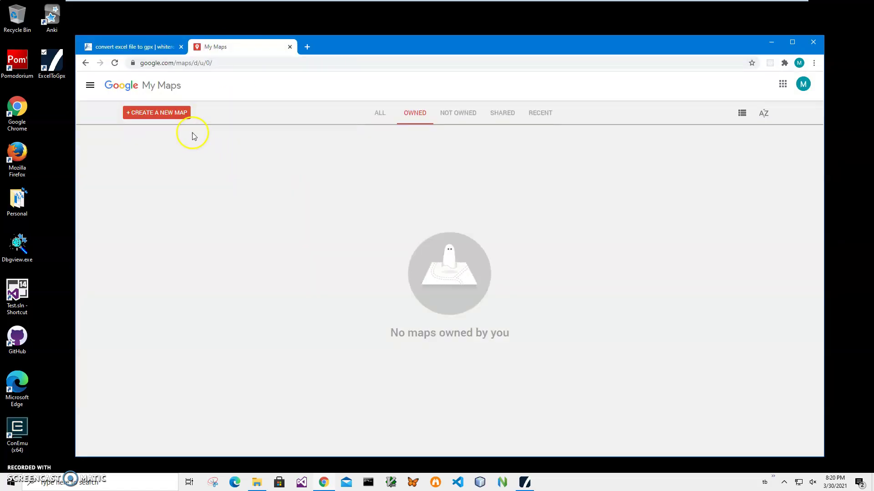
pyautogui.click(156, 115)
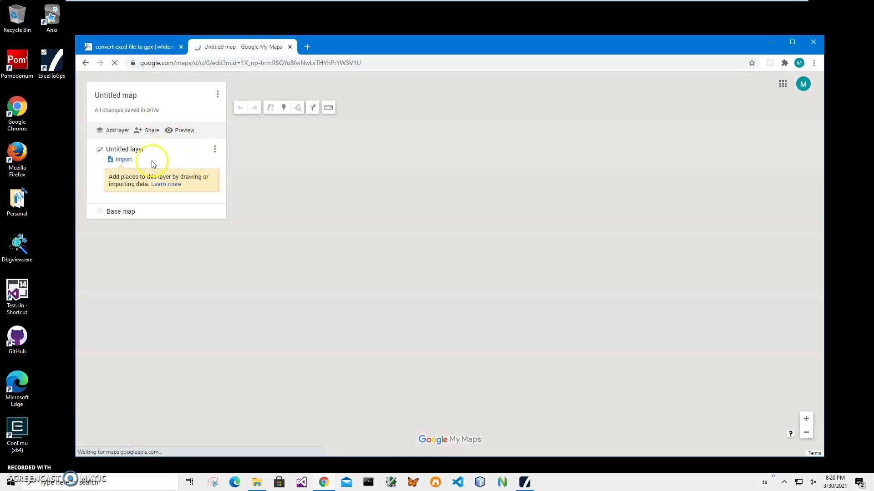
# Import MyTrack1.gpx from the Documents folder into the untitled layer of the new map.
pyautogui.click(121, 160)
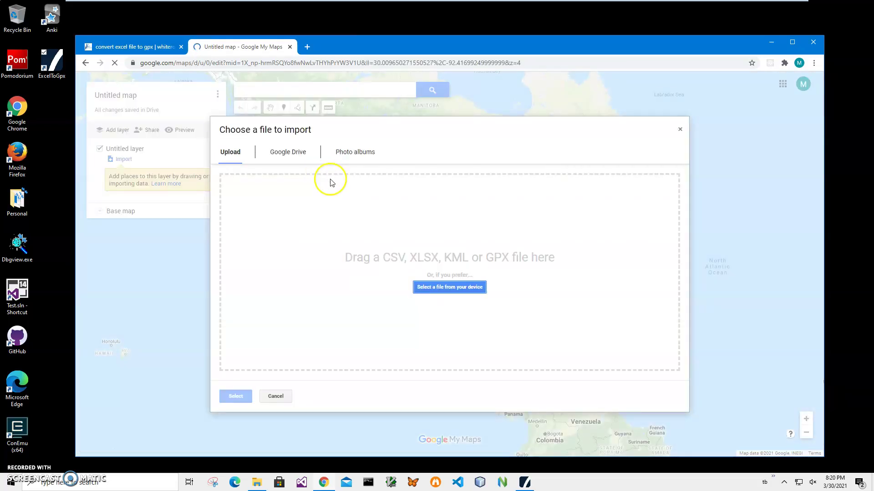
pyautogui.click(444, 288)
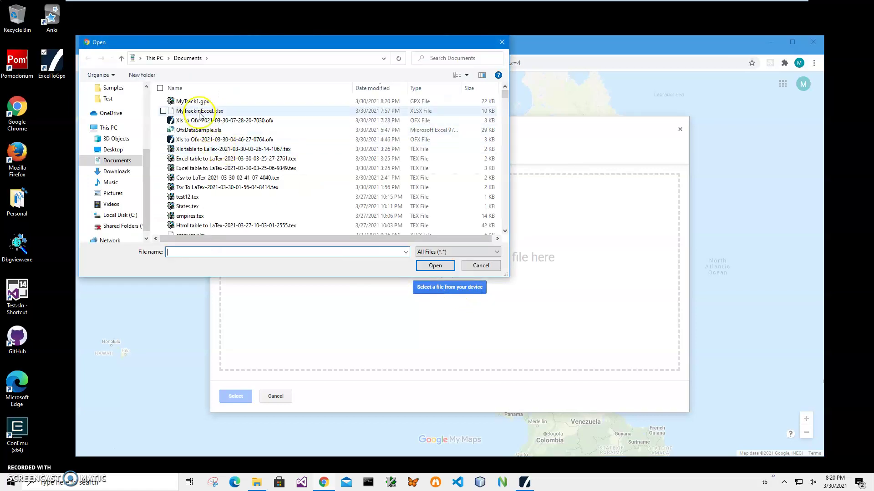
pyautogui.click(189, 103)
pyautogui.doubleClick(189, 103)
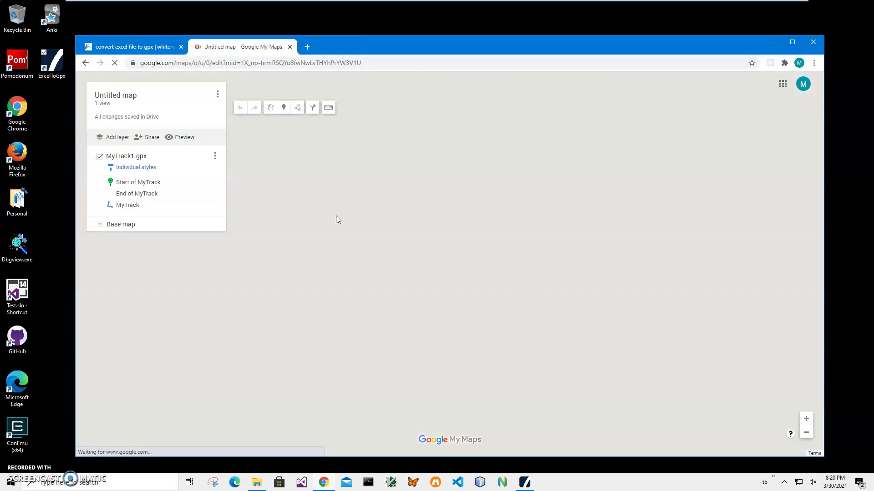
pyautogui.click(337, 219)
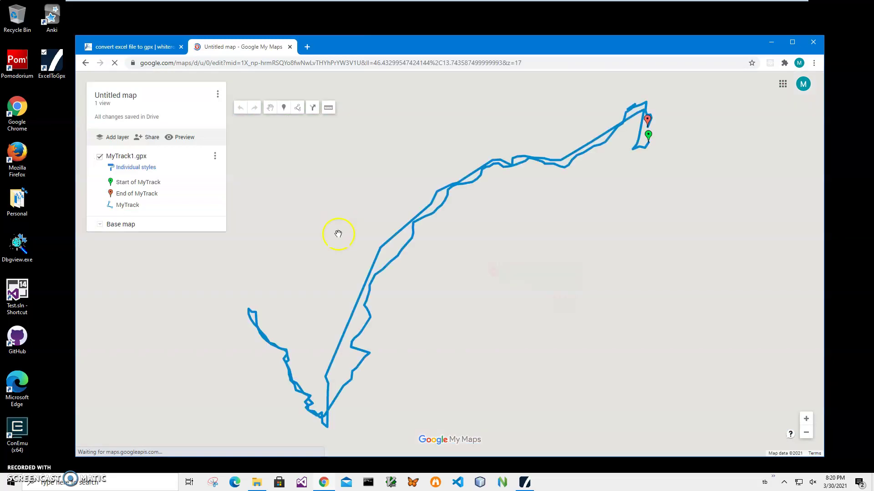